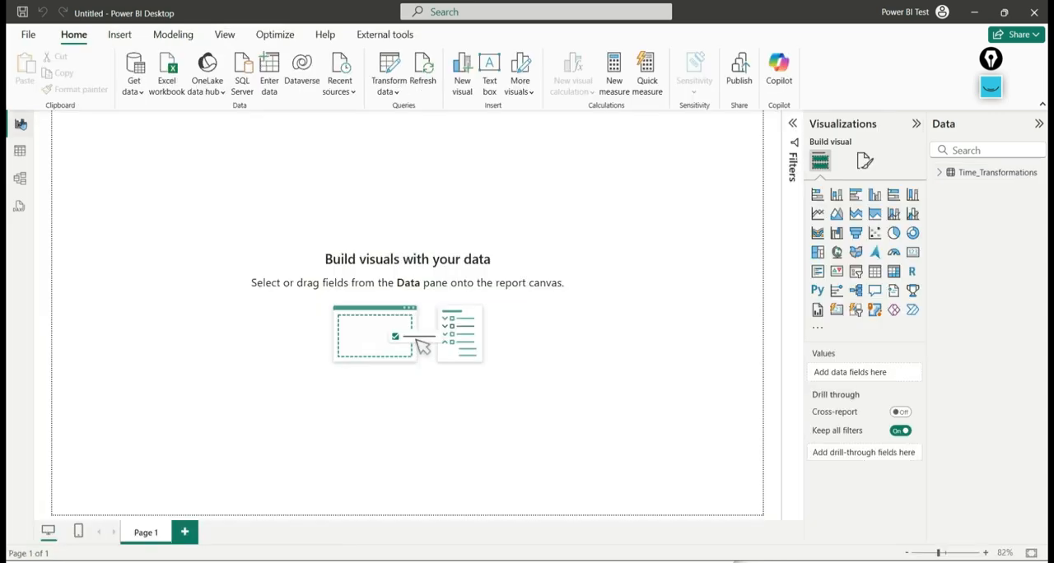
- Open the Power Query Editor for the Time_Transformations data and turn off the column distribution preview
{"action": "left_click", "coordinate": [392, 72]}
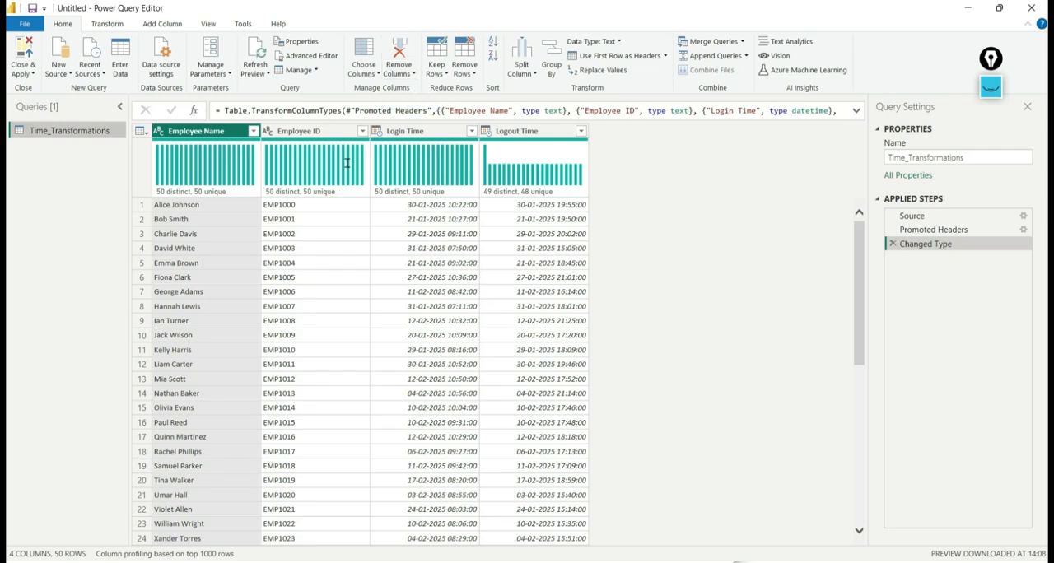
{"action": "left_click", "coordinate": [207, 23]}
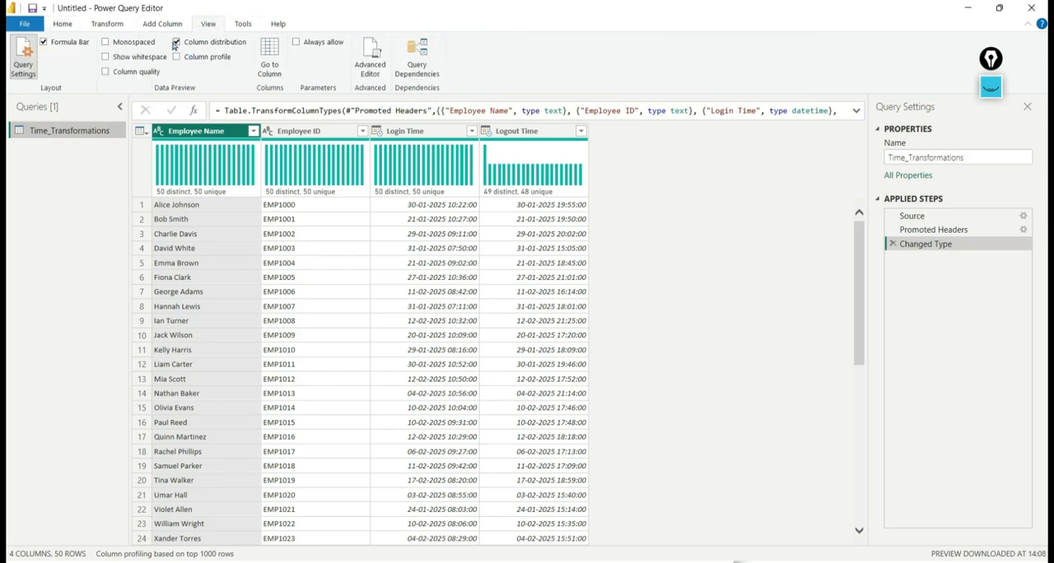
{"action": "left_click", "coordinate": [176, 42]}
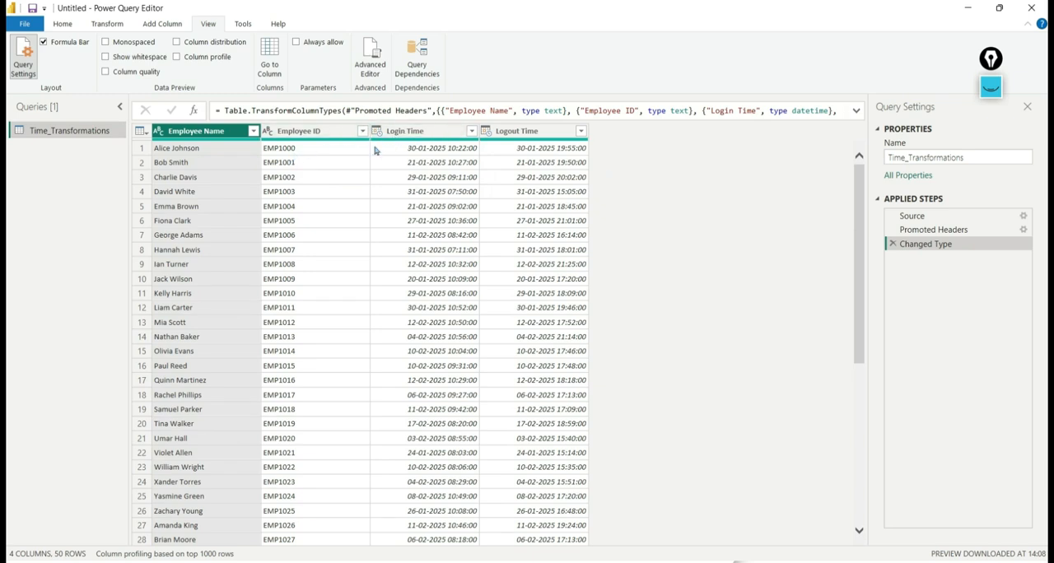
{"action": "left_click", "coordinate": [315, 131]}
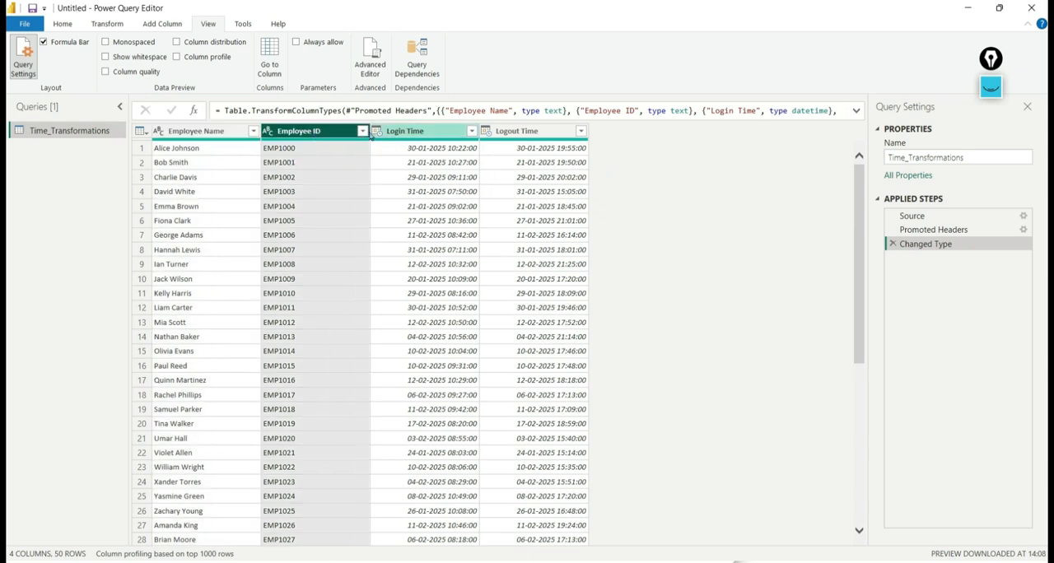
{"action": "left_click", "coordinate": [393, 138]}
{"action": "left_click", "coordinate": [505, 140]}
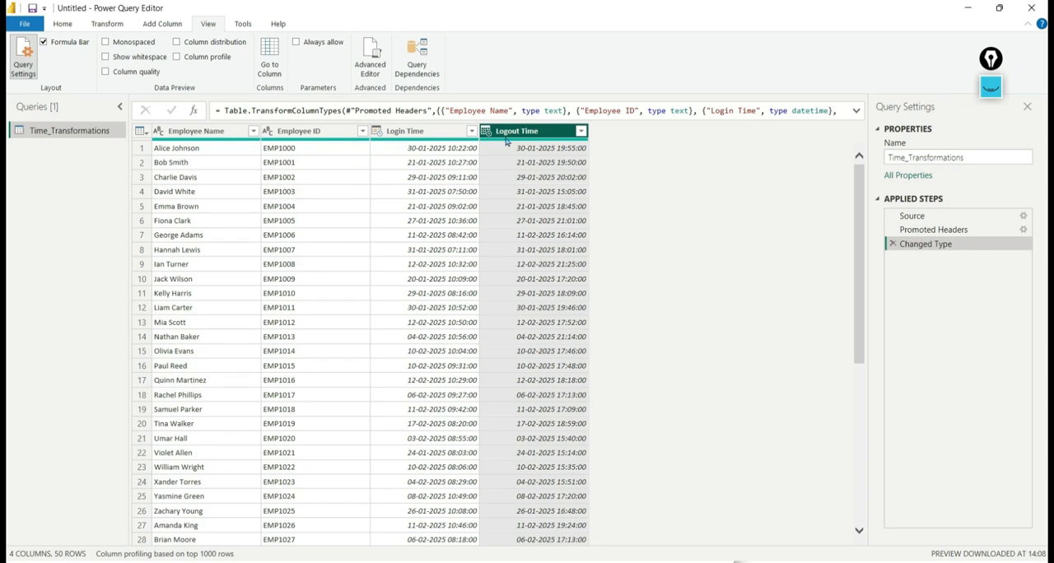
- Add a time-only column extracted from the Login Time column and rename it LoginTime
{"action": "left_click", "coordinate": [425, 143]}
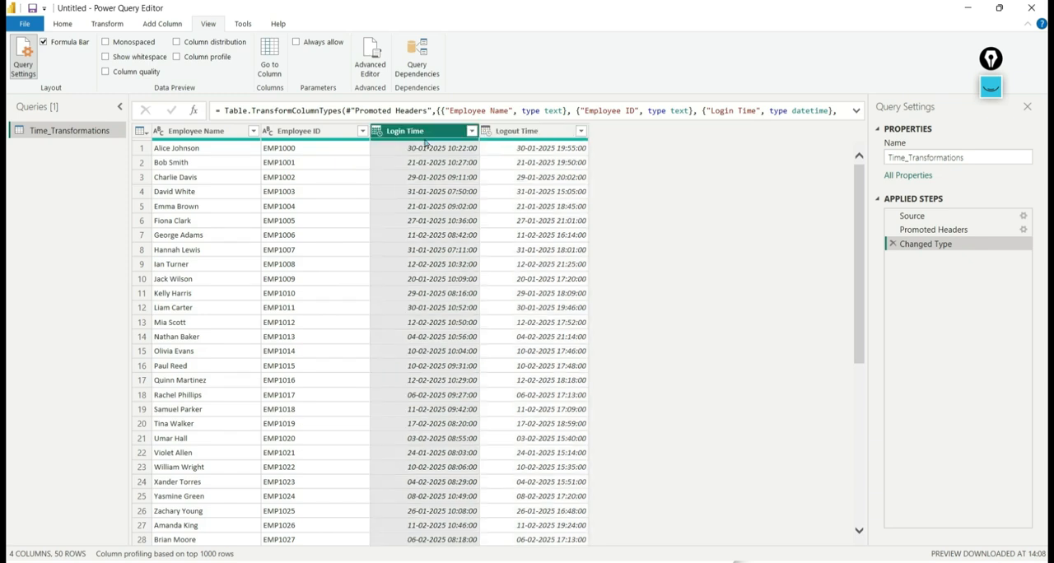
{"action": "left_click", "coordinate": [167, 30]}
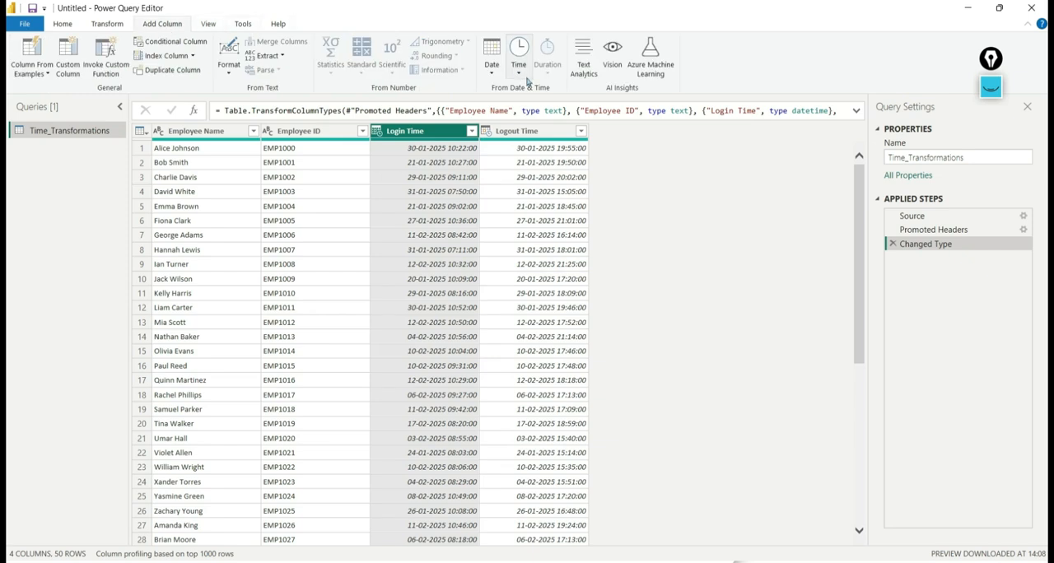
{"action": "left_click", "coordinate": [518, 77]}
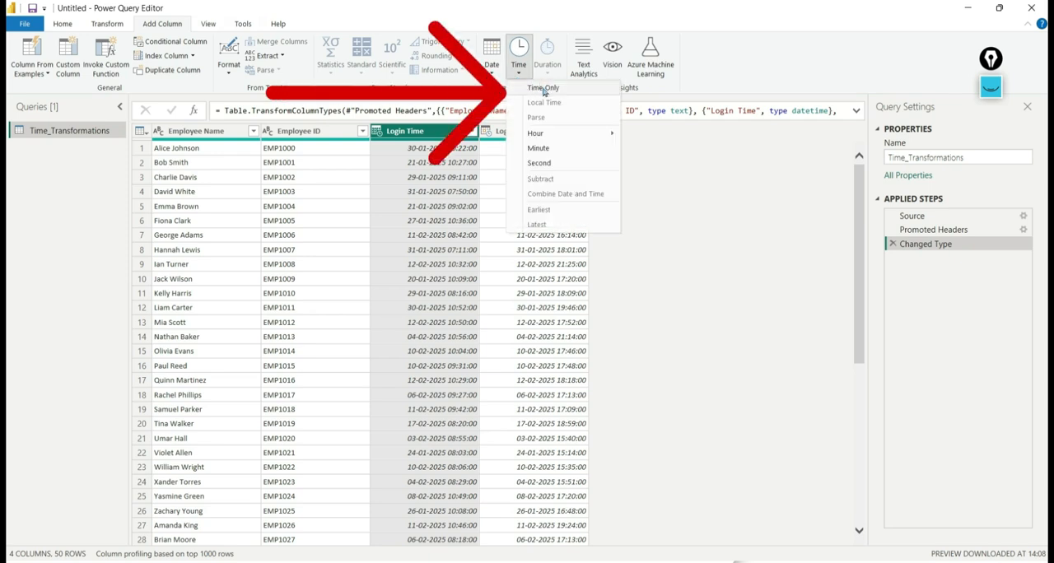
{"action": "left_click", "coordinate": [544, 89]}
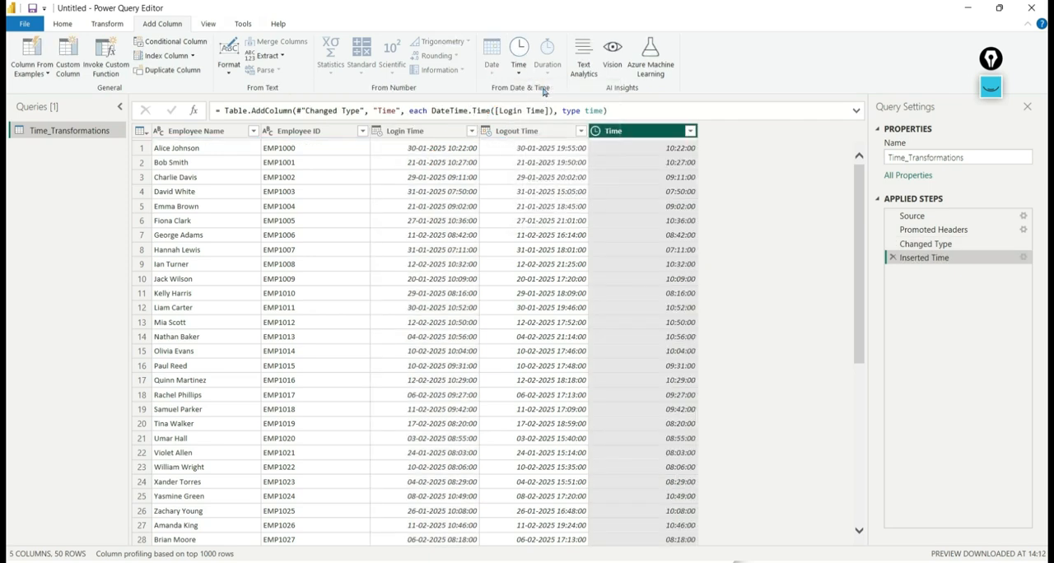
{"action": "double_click", "coordinate": [633, 134]}
{"action": "left_click", "coordinate": [611, 131]}
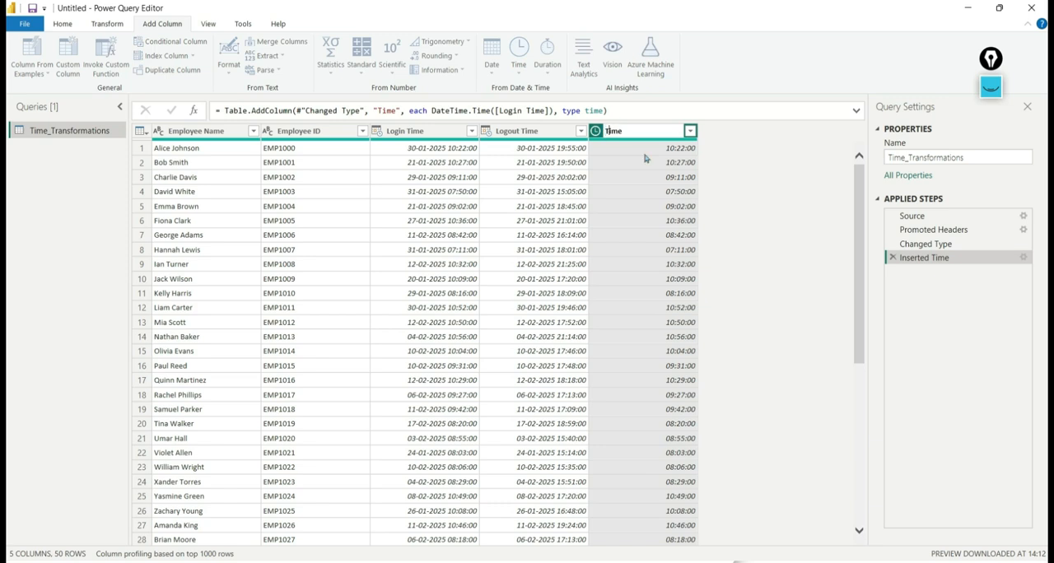
{"action": "type", "text": "Lo"}
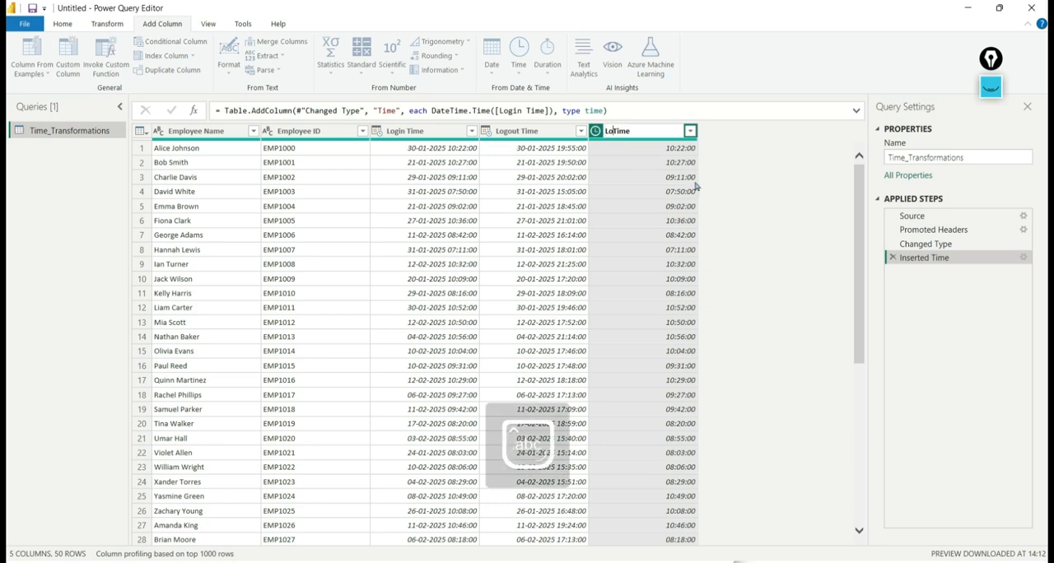
{"action": "type", "text": "gin"}
{"action": "key", "text": "Return"}
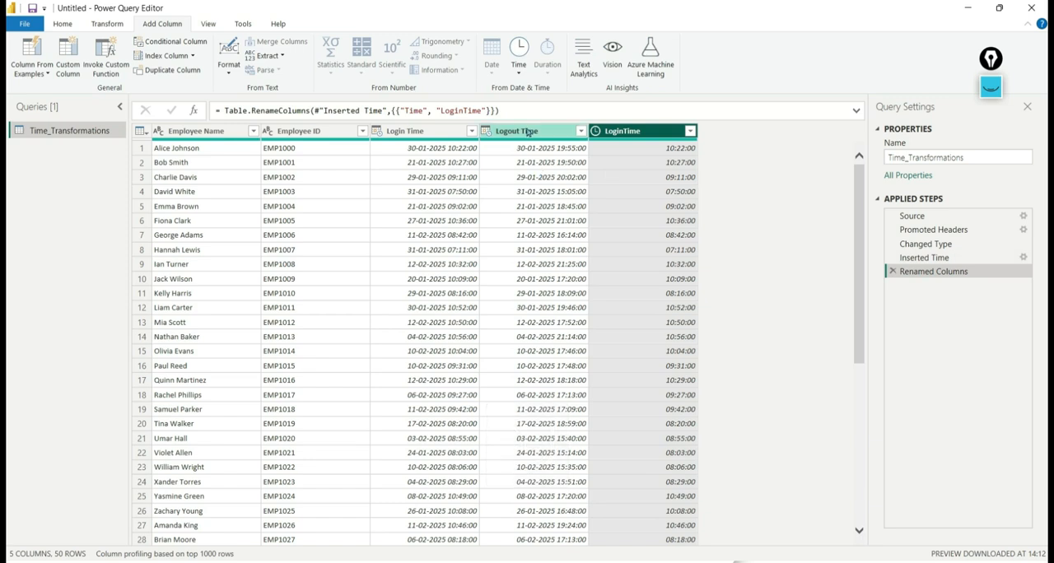
- Add a time-only column extracted from the Logout Time column and rename it LogoutTime
{"action": "left_click", "coordinate": [523, 132]}
{"action": "left_click", "coordinate": [518, 71]}
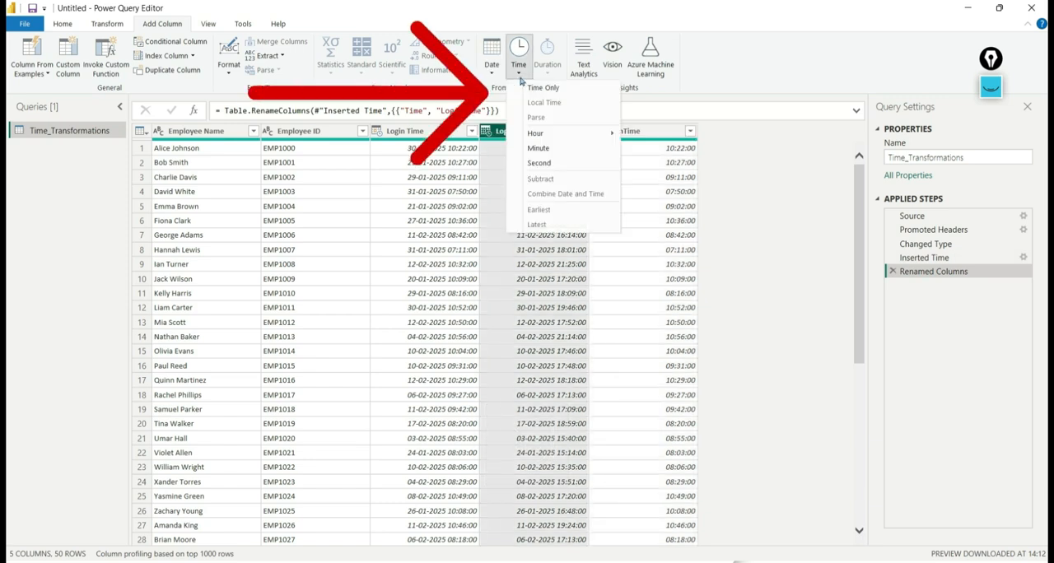
{"action": "left_click", "coordinate": [543, 87]}
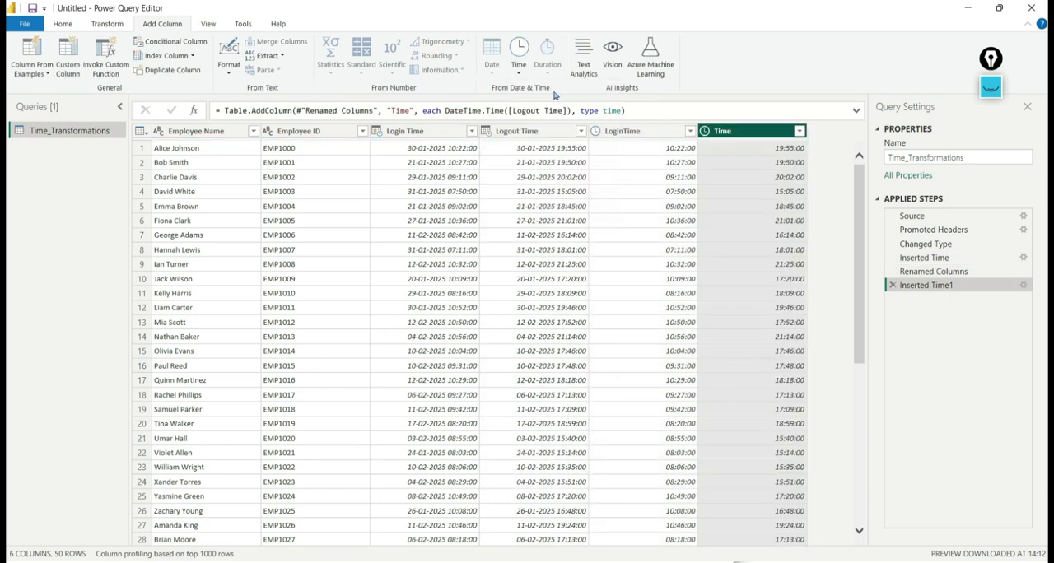
{"action": "double_click", "coordinate": [751, 136]}
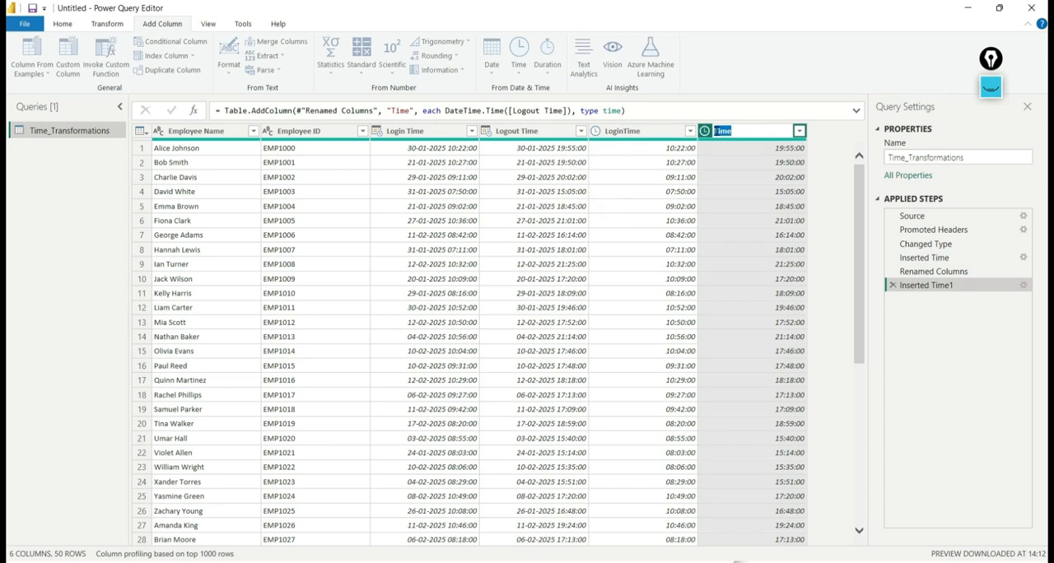
{"action": "type", "text": "Logout"}
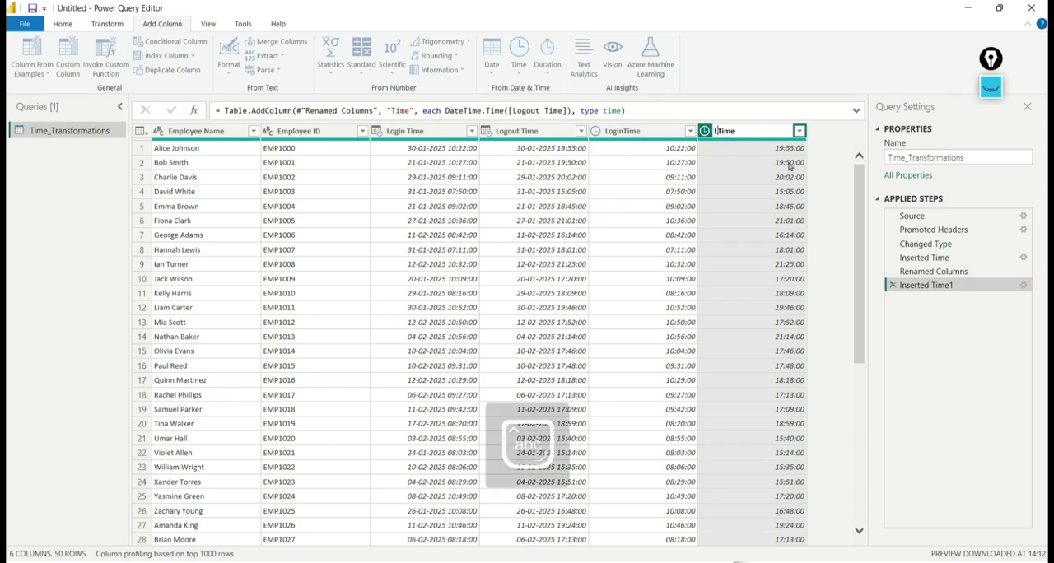
{"action": "type", "text": "t"}
{"action": "key", "text": "Return"}
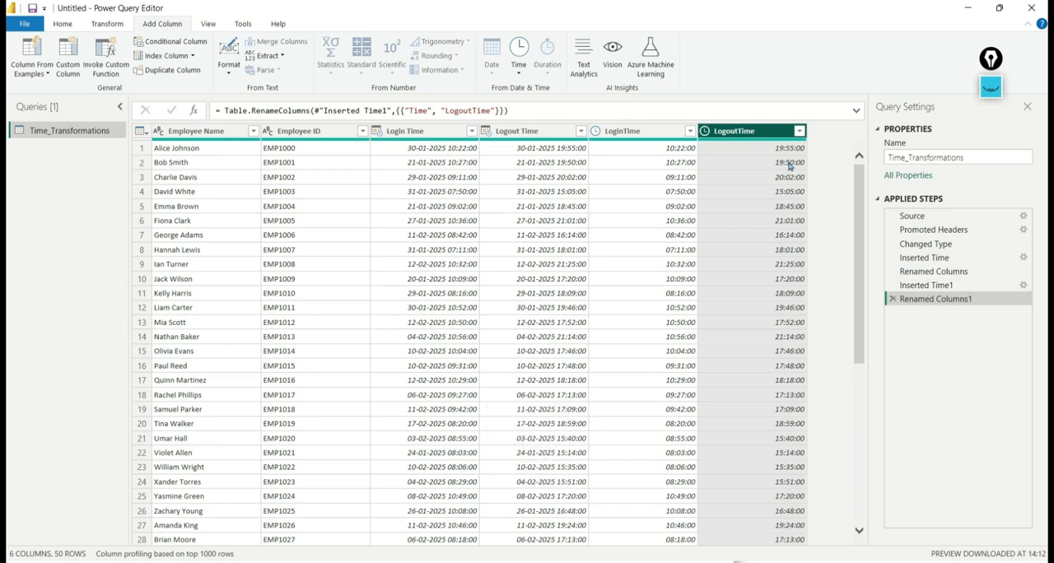
- Add a duration column that subtracts LoginTime from LogoutTime using the time Subtract operation
{"action": "left_click", "coordinate": [641, 138]}
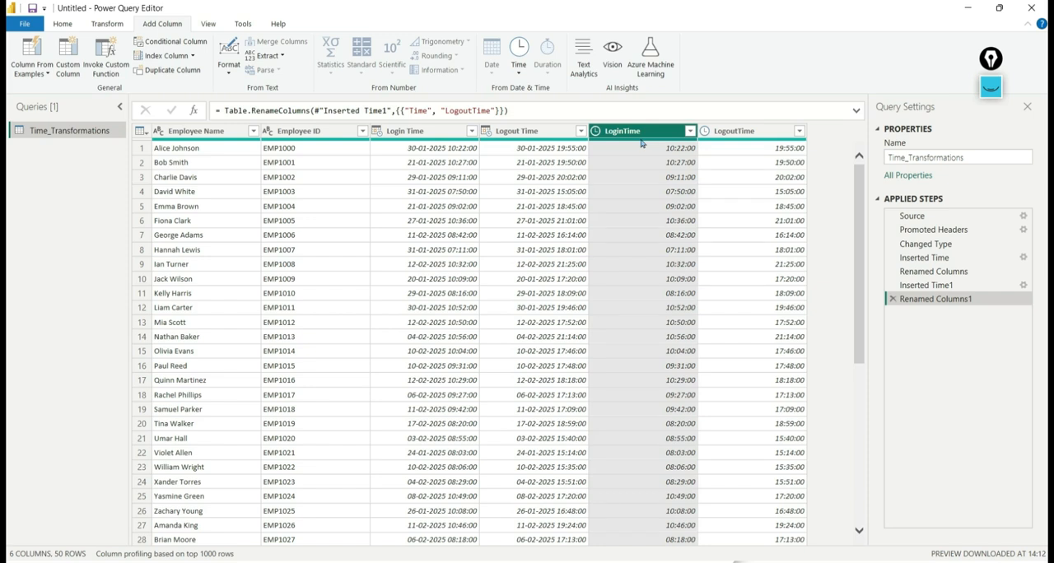
{"action": "left_click", "coordinate": [725, 137]}
{"action": "left_click", "coordinate": [658, 138], "text": "ctrl"}
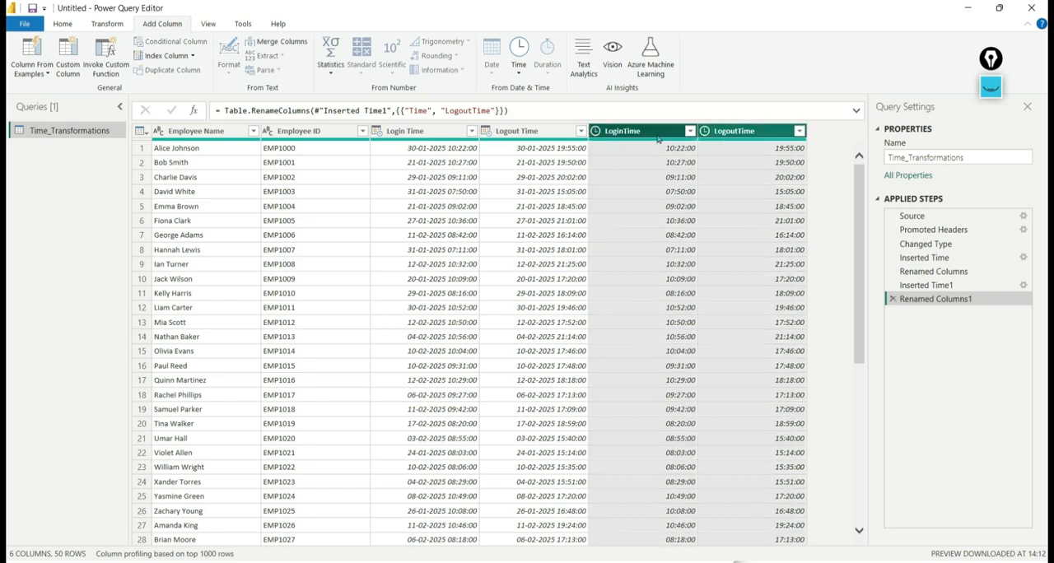
{"action": "left_click", "coordinate": [520, 75]}
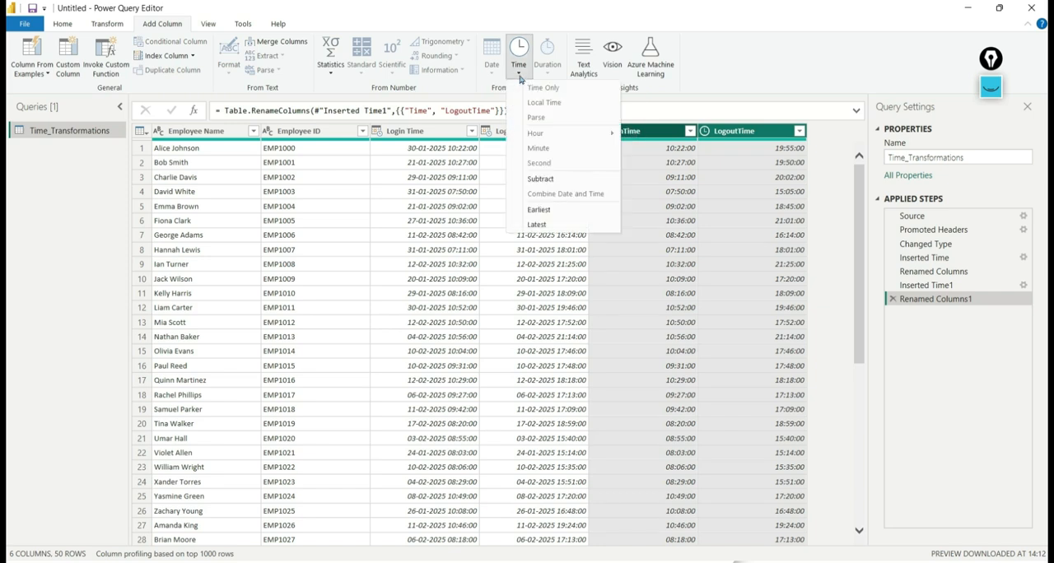
{"action": "left_click", "coordinate": [552, 183]}
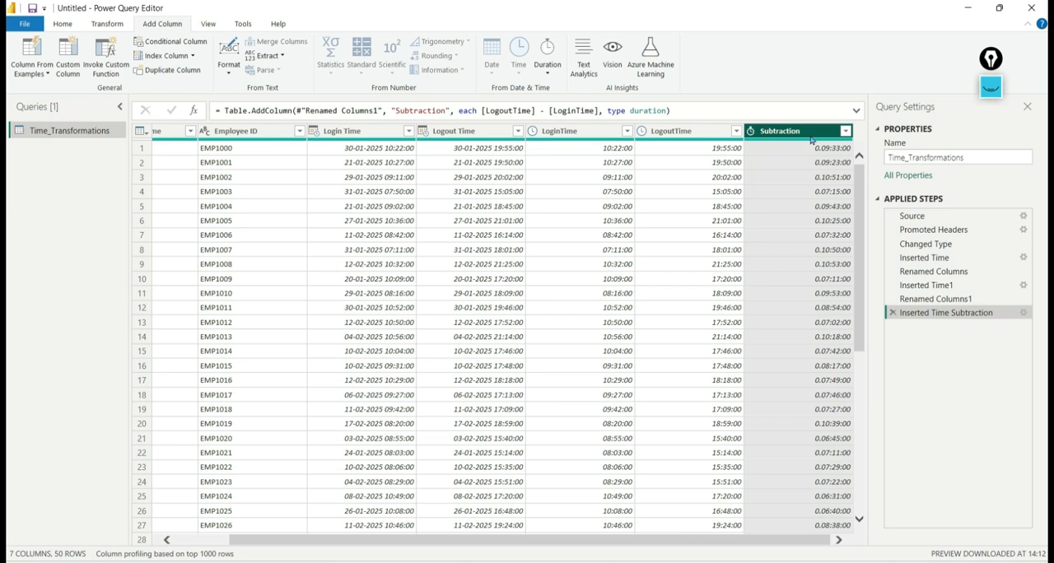
- Add a Total Hours column calculated from the Subtraction duration column
{"action": "left_click", "coordinate": [710, 145]}
{"action": "left_click", "coordinate": [765, 137]}
{"action": "left_click", "coordinate": [547, 81]}
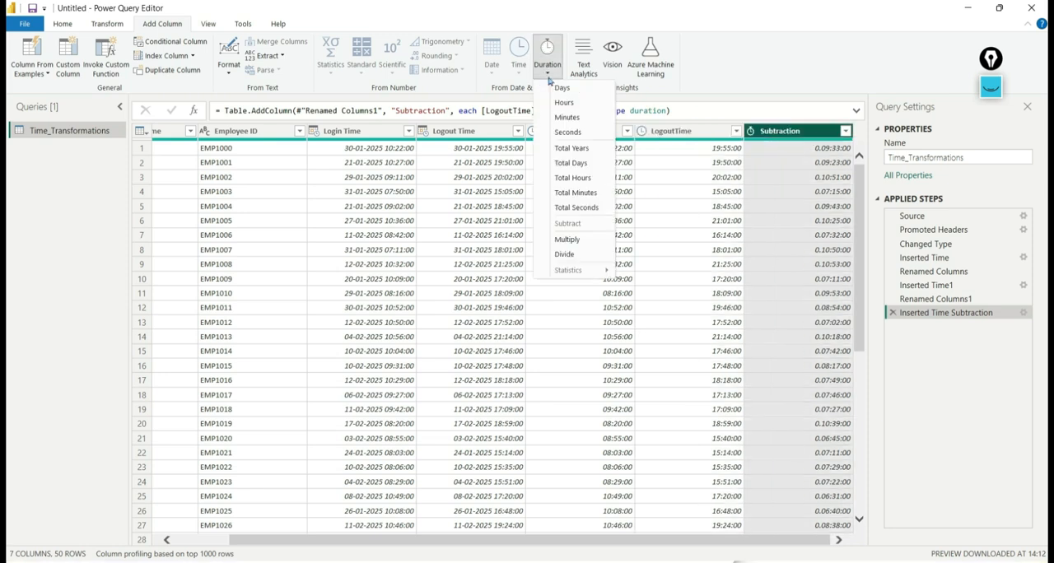
{"action": "left_click", "coordinate": [573, 178]}
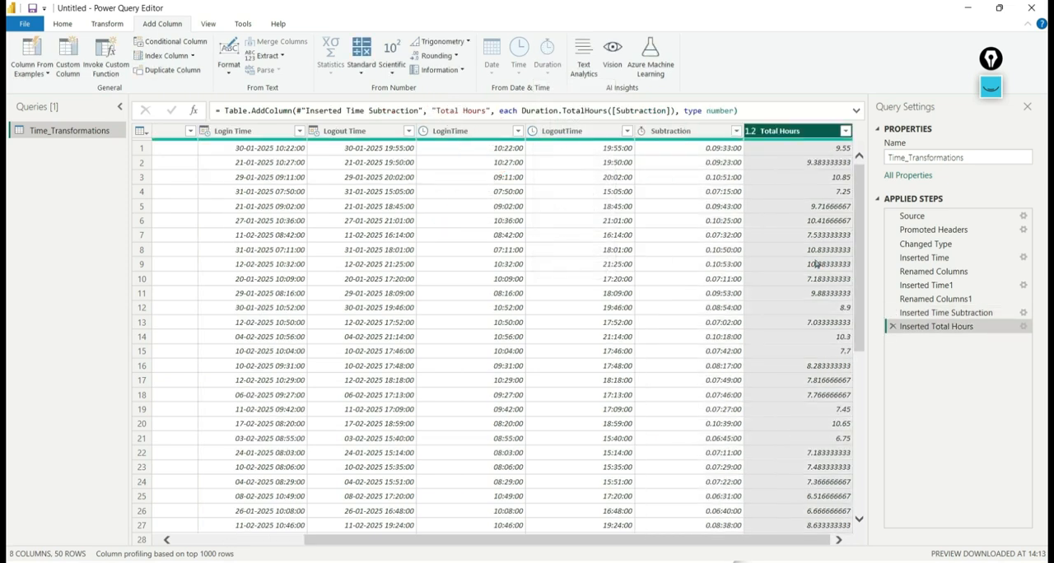
- Remove the Subtraction column from the table
{"action": "left_click", "coordinate": [661, 133]}
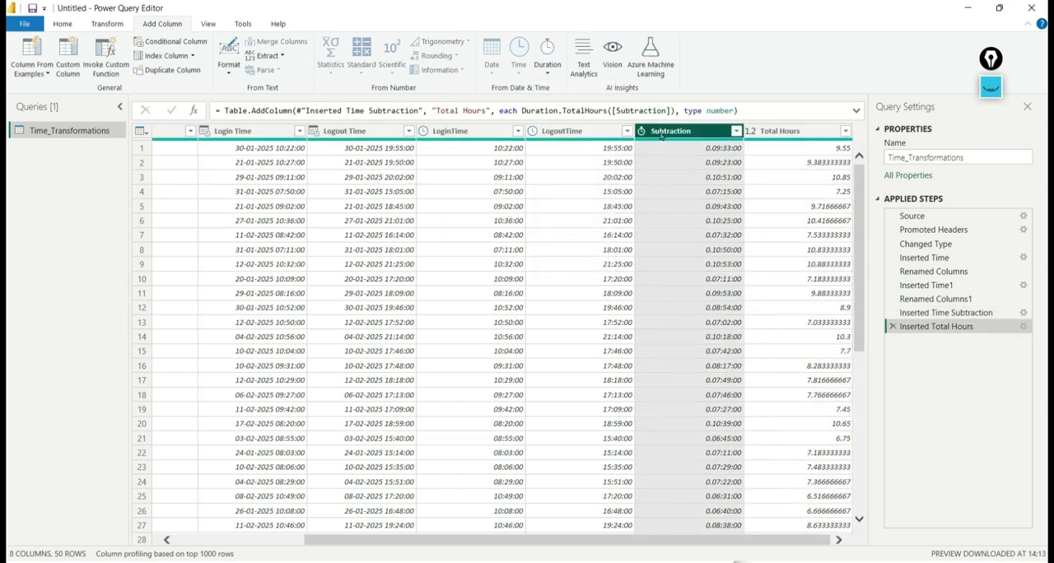
{"action": "right_click", "coordinate": [660, 136]}
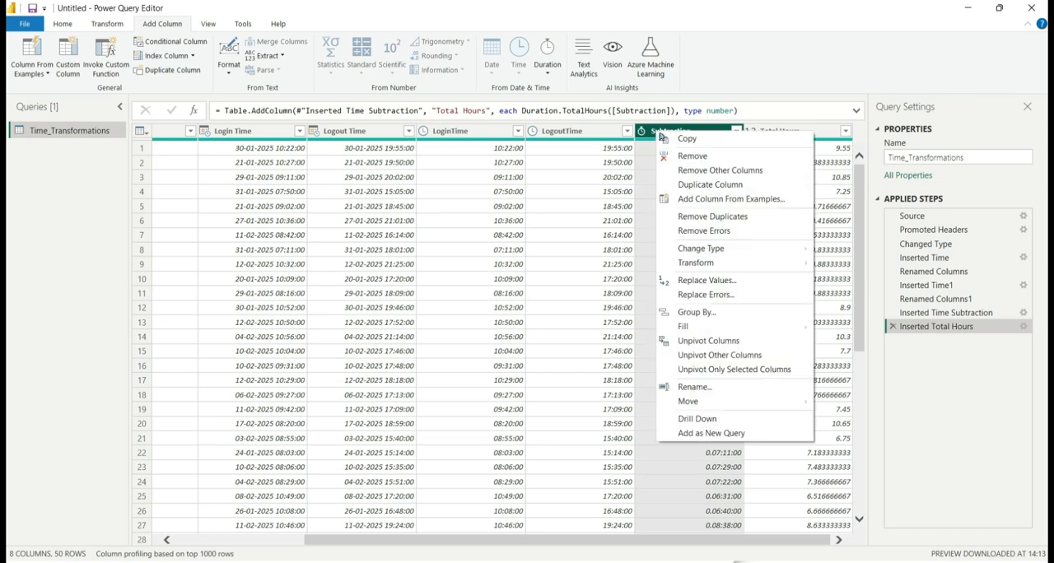
{"action": "key", "text": "Escape"}
{"action": "key", "text": "Delete"}
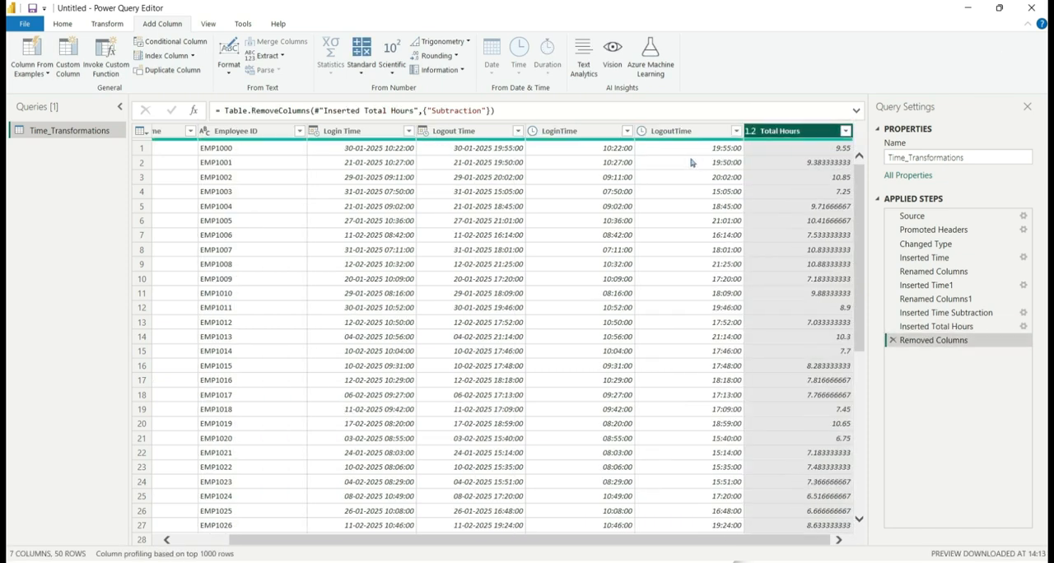
{"action": "left_click", "coordinate": [686, 135]}
{"action": "left_click", "coordinate": [592, 144]}
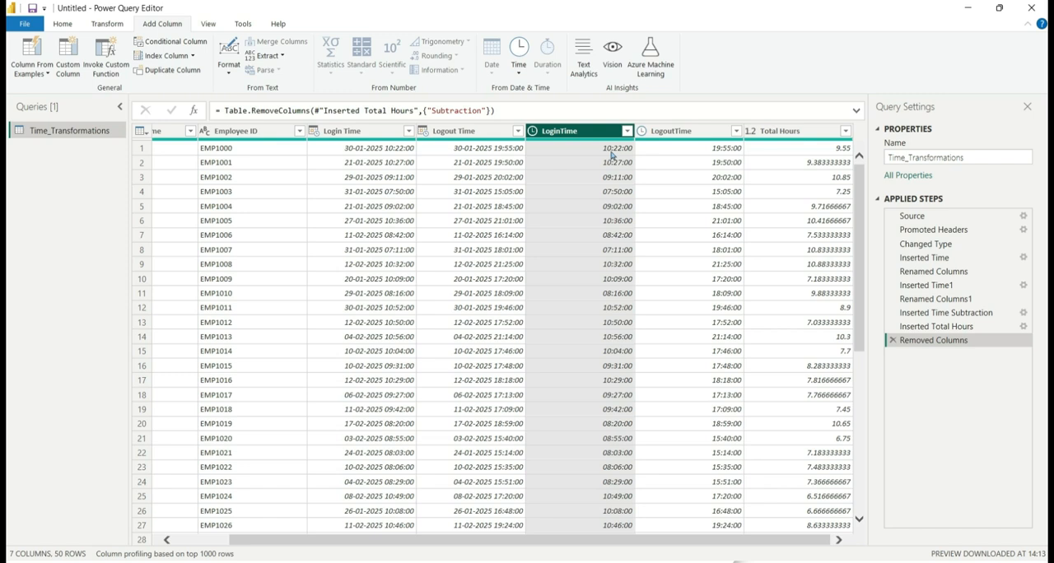
{"action": "left_click", "coordinate": [711, 136]}
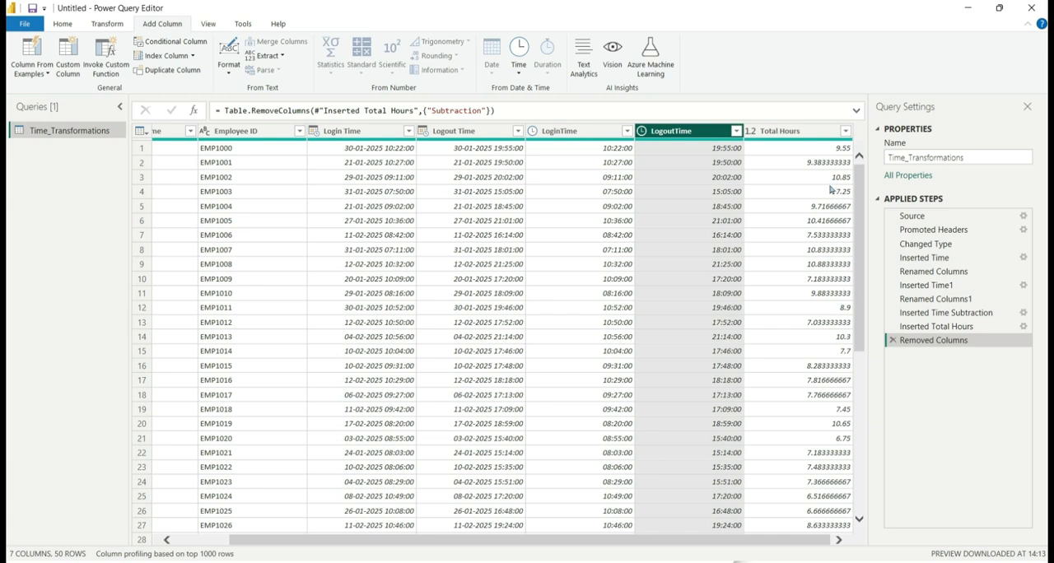
- Start a new conditional column and name it EmploymentType
{"action": "left_click", "coordinate": [812, 133]}
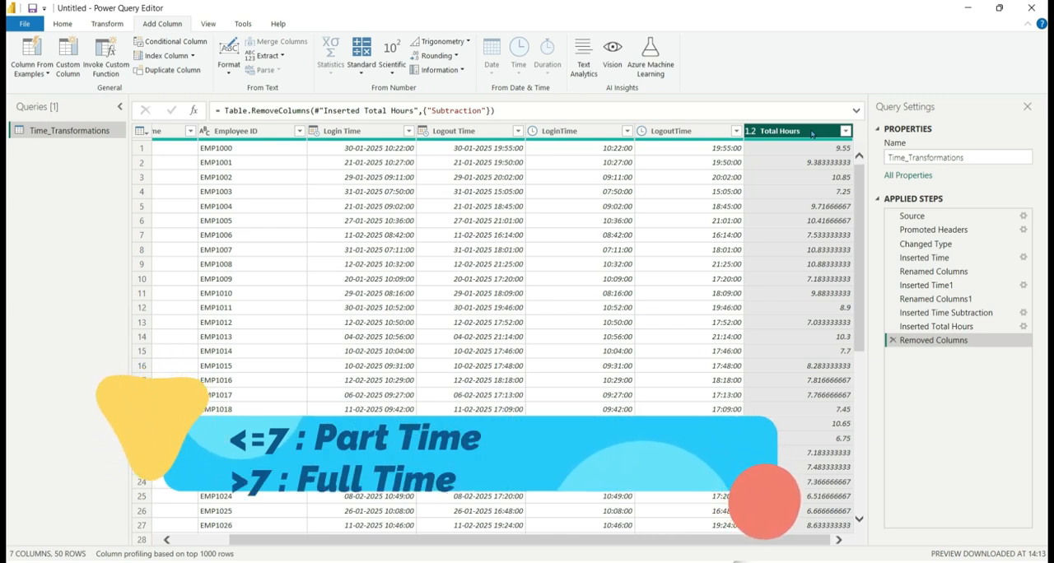
{"action": "left_click", "coordinate": [162, 46]}
{"action": "key", "text": "ctrl+a"}
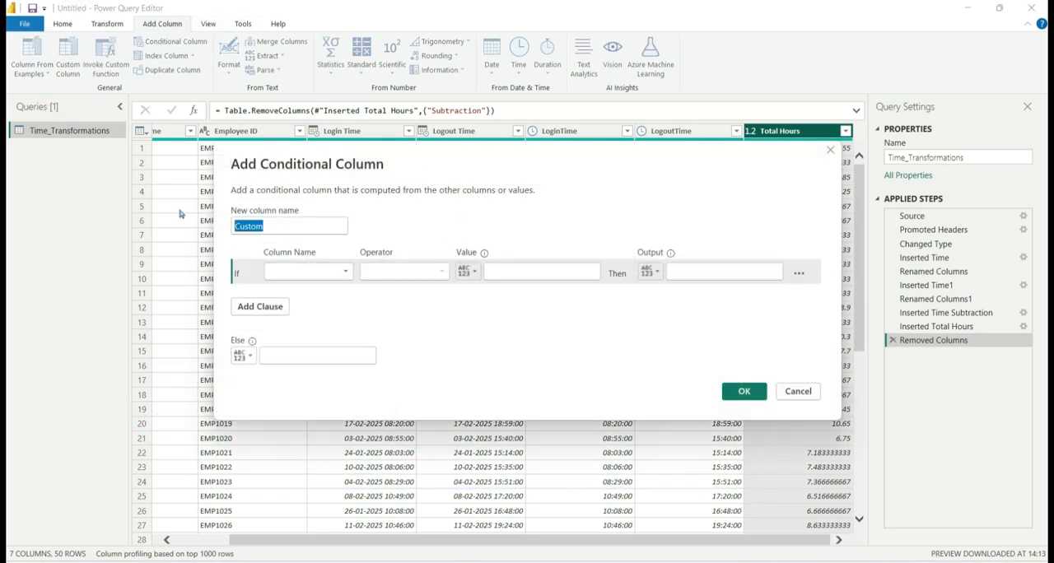
{"action": "type", "text": "En"}
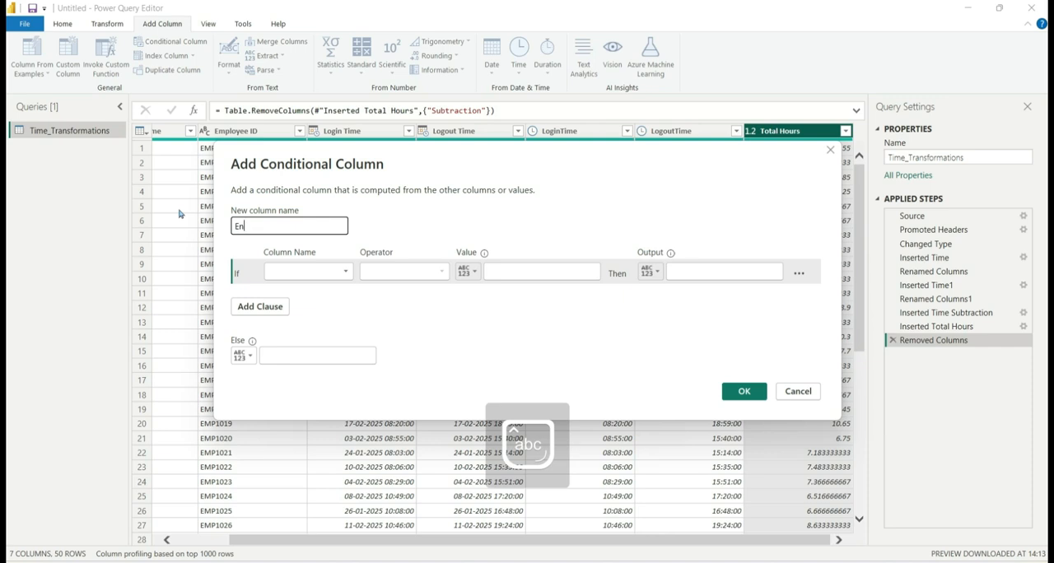
{"action": "type", "text": "M"}
{"action": "key", "text": "BackSpace"}
{"action": "type", "text": "mploymentType"}
- Define the condition so that Total Hours less than or equal to 7 outputs PartTime
{"action": "left_click", "coordinate": [308, 271]}
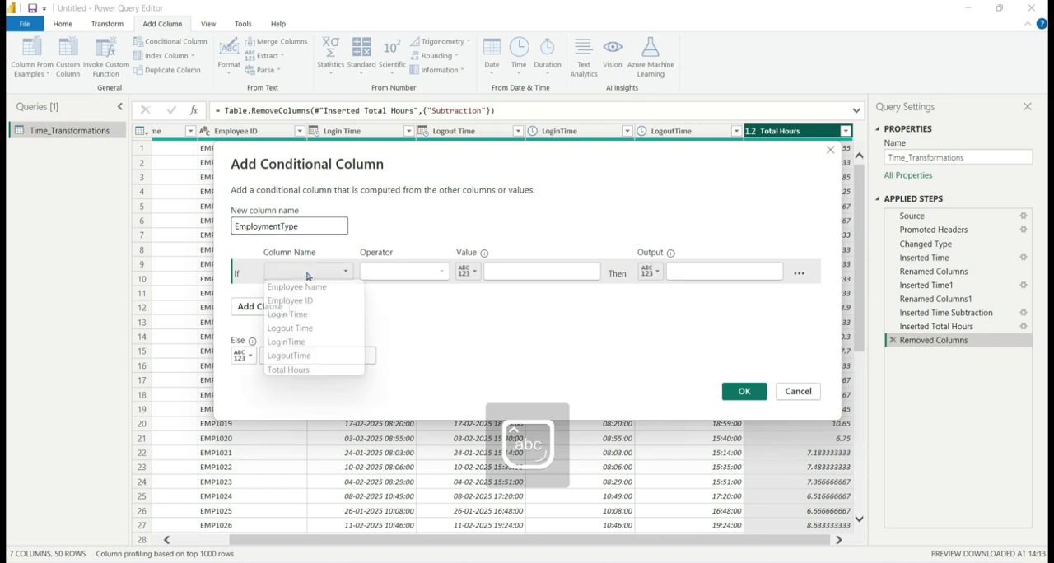
{"action": "left_click", "coordinate": [286, 370]}
{"action": "left_click", "coordinate": [409, 275]}
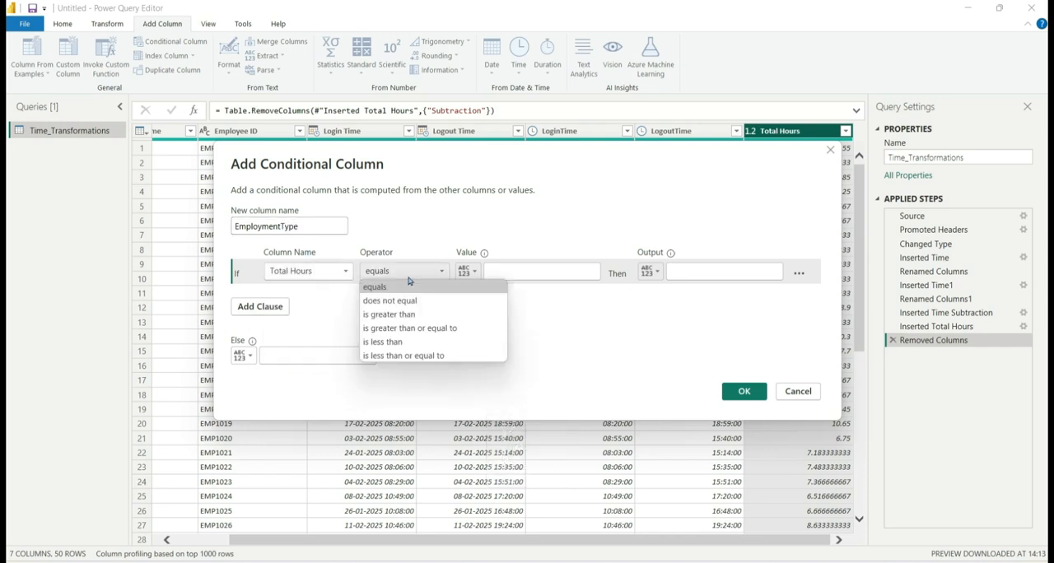
{"action": "left_click", "coordinate": [402, 361]}
{"action": "left_click", "coordinate": [534, 275]}
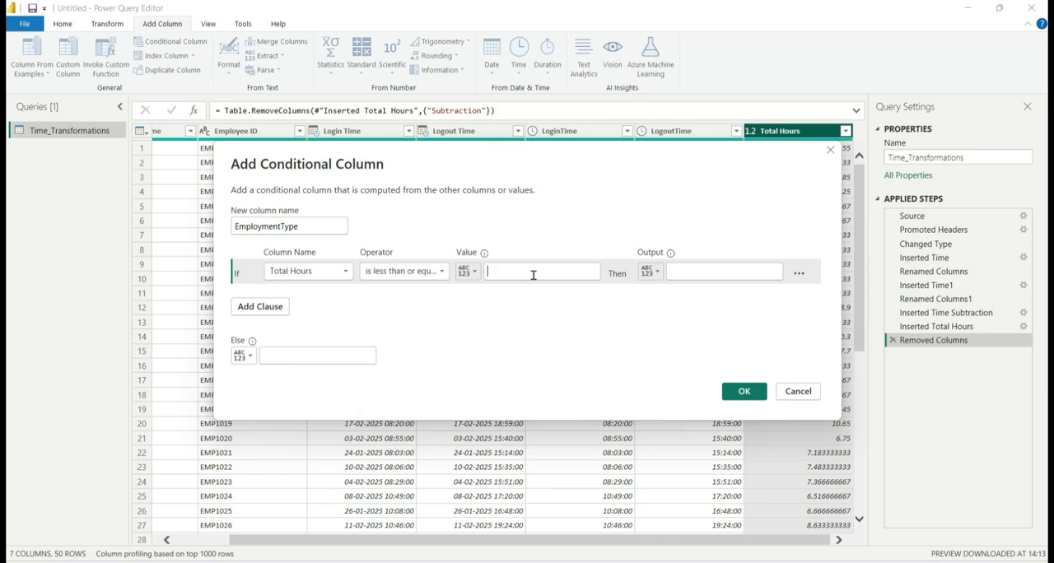
{"action": "type", "text": "7"}
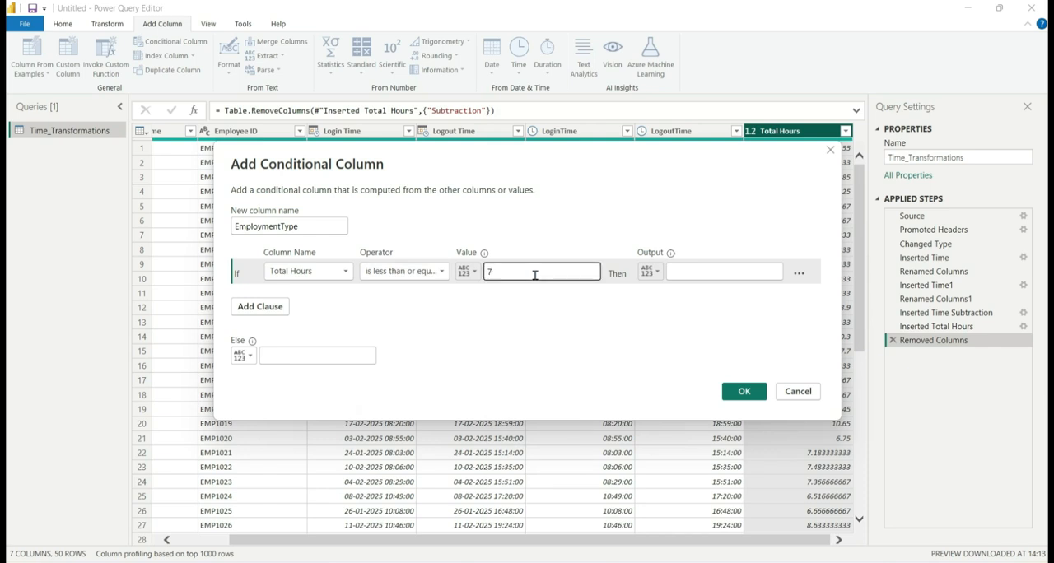
{"action": "left_click", "coordinate": [706, 268]}
{"action": "type", "text": "P"}
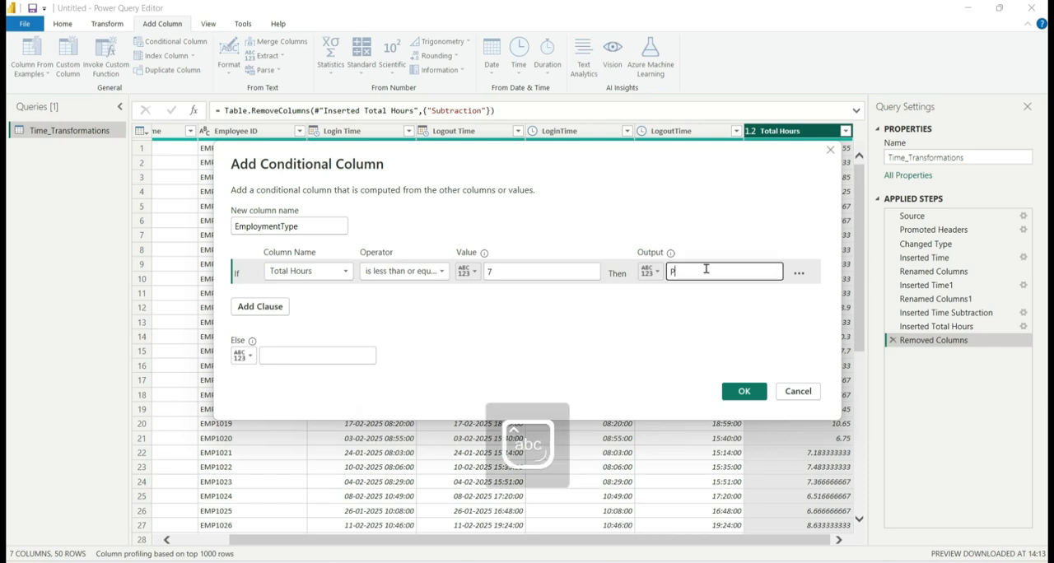
{"action": "type", "text": "artTime"}
- Set the Else output to FullTime and create the EmploymentType conditional column
{"action": "left_click", "coordinate": [284, 357]}
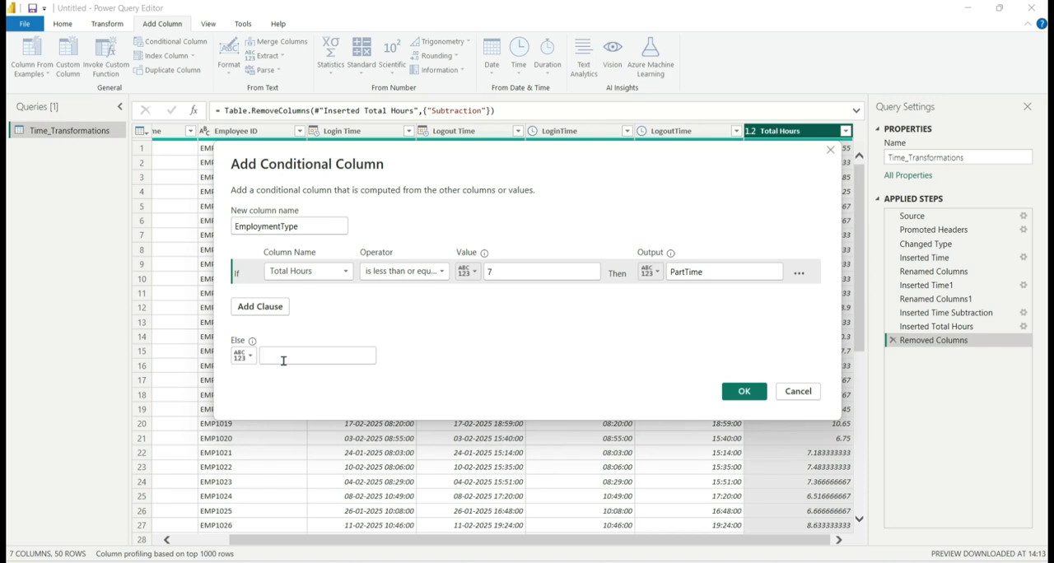
{"action": "key", "text": "Caps_Lock"}
{"action": "type", "text": "Full"}
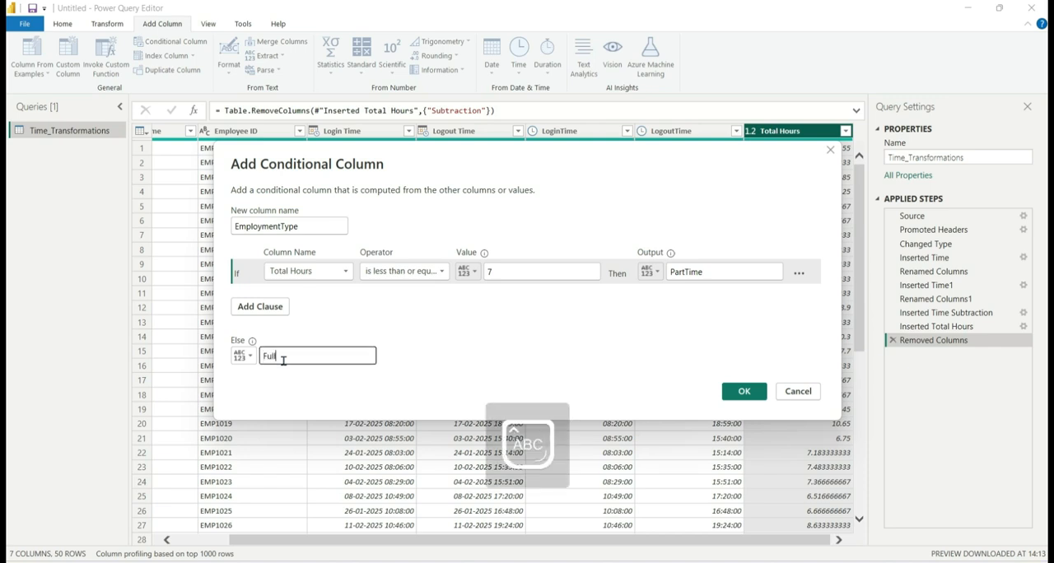
{"action": "type", "text": "T"}
{"action": "key", "text": "Caps_Lock"}
{"action": "type", "text": "ime"}
{"action": "left_click", "coordinate": [741, 391]}
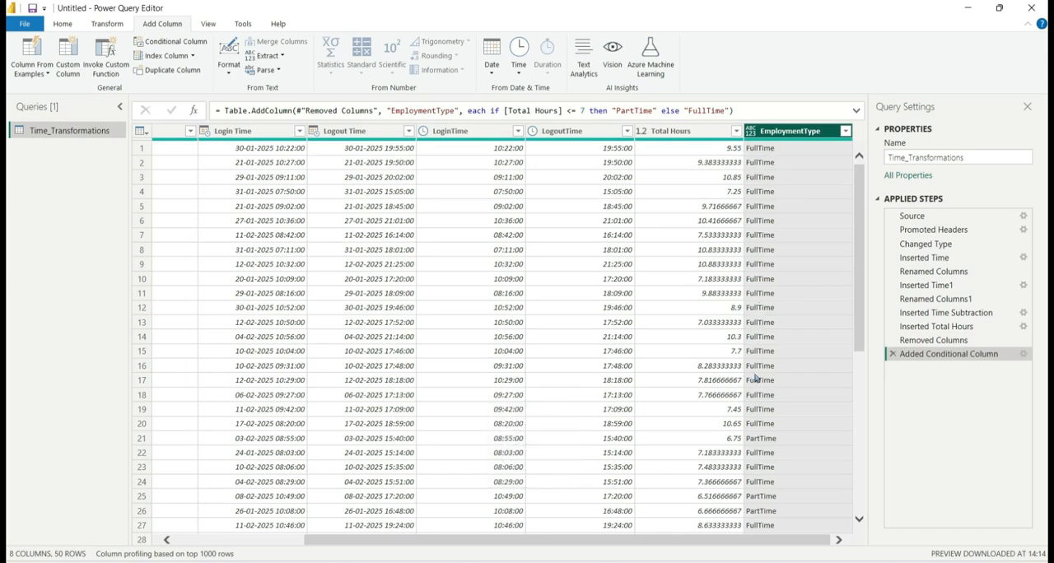
- Check the EmploymentType classification against the Total Hours values in rows 21 and 19
{"action": "scroll", "coordinate": [779, 414], "scroll_direction": "down", "scroll_amount": 5}
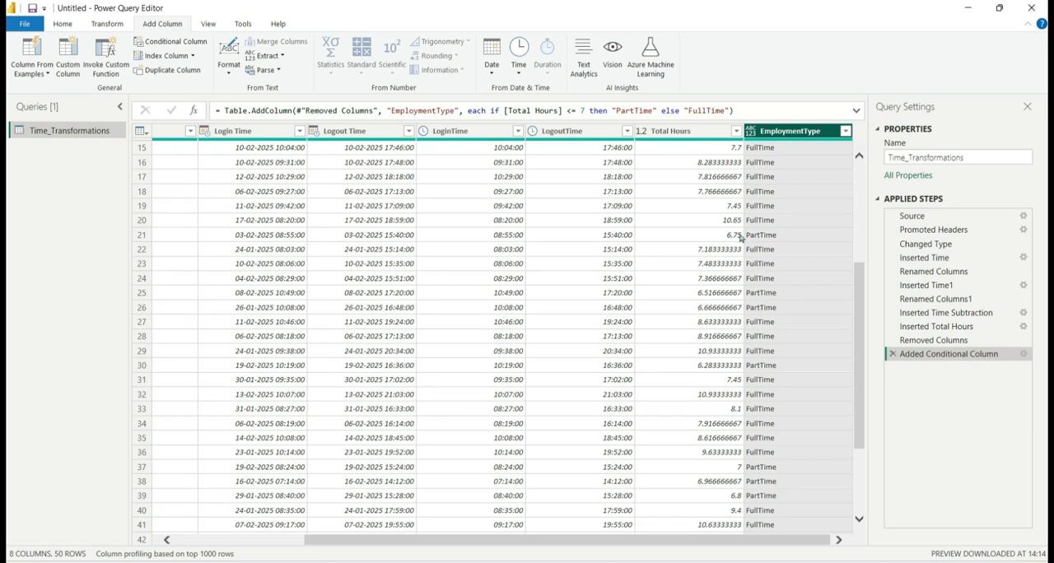
{"action": "left_click", "coordinate": [738, 236]}
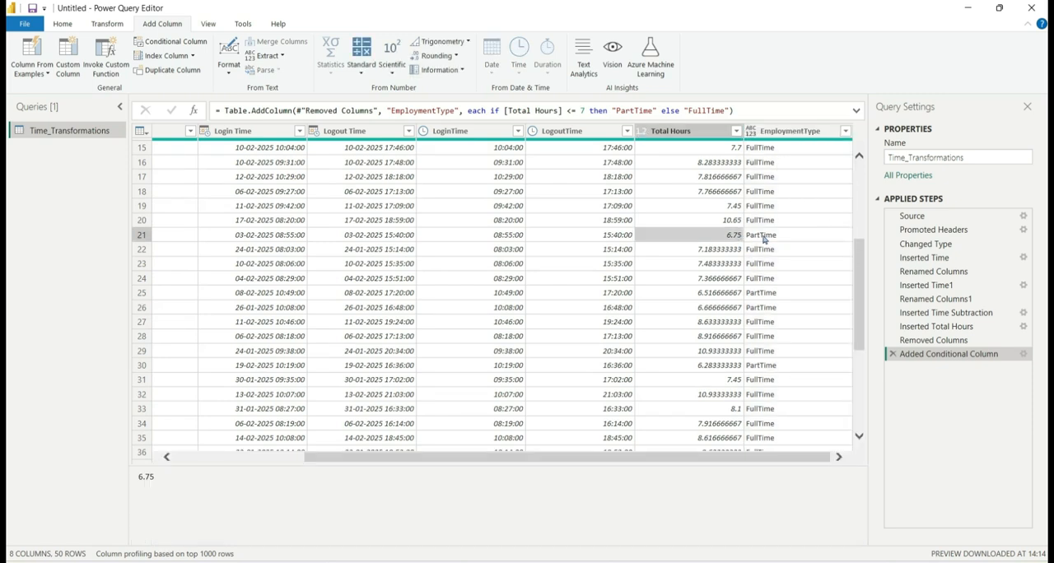
{"action": "left_click", "coordinate": [763, 237]}
{"action": "left_click", "coordinate": [727, 206]}
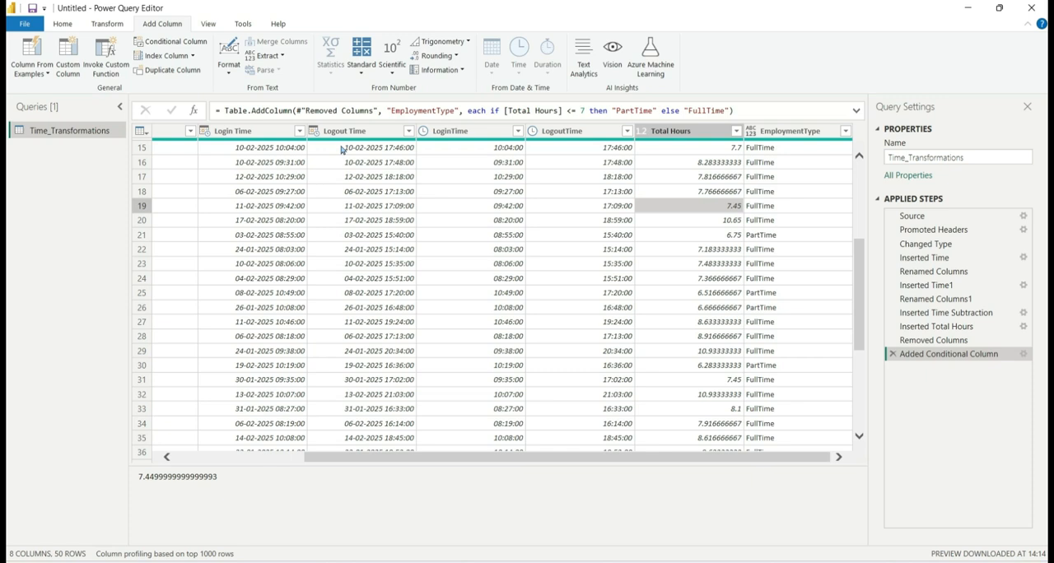
{"action": "left_click", "coordinate": [471, 562]}
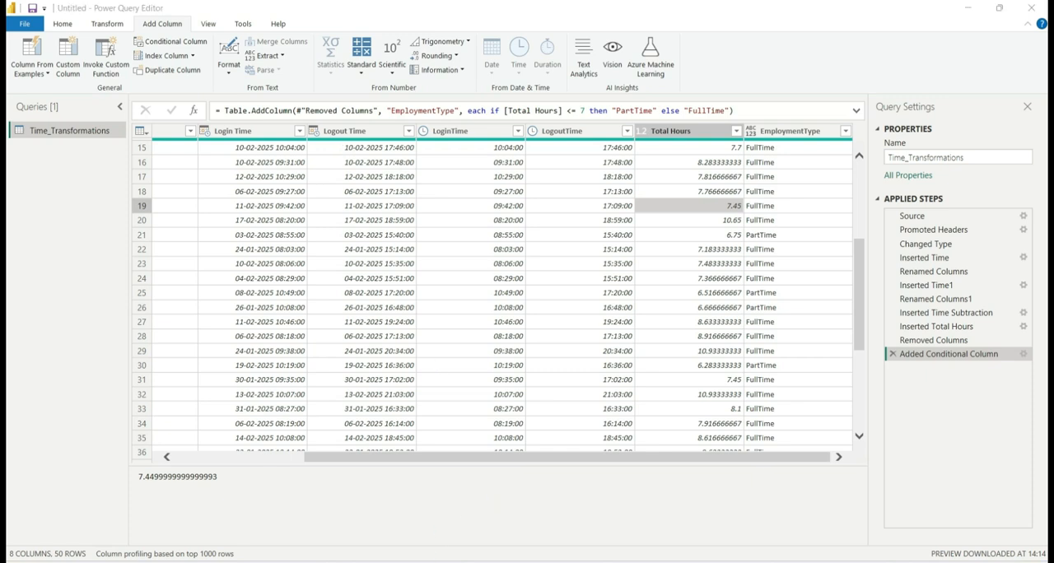